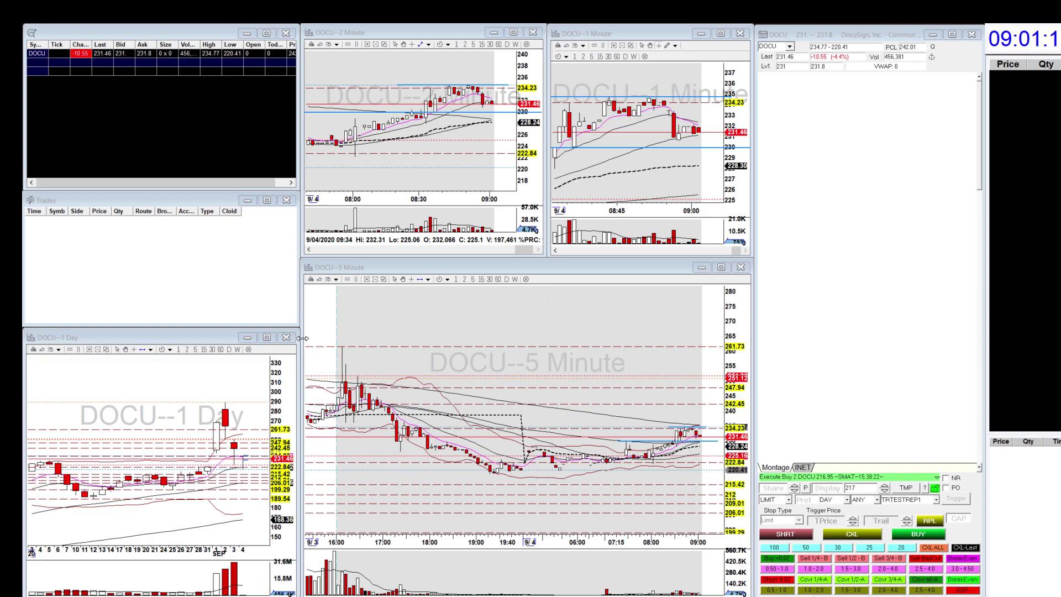
- Enlarge the DOCU 1 Day chart window and examine the daily price history from early July to September 4
drag(298, 330, 918, 31)
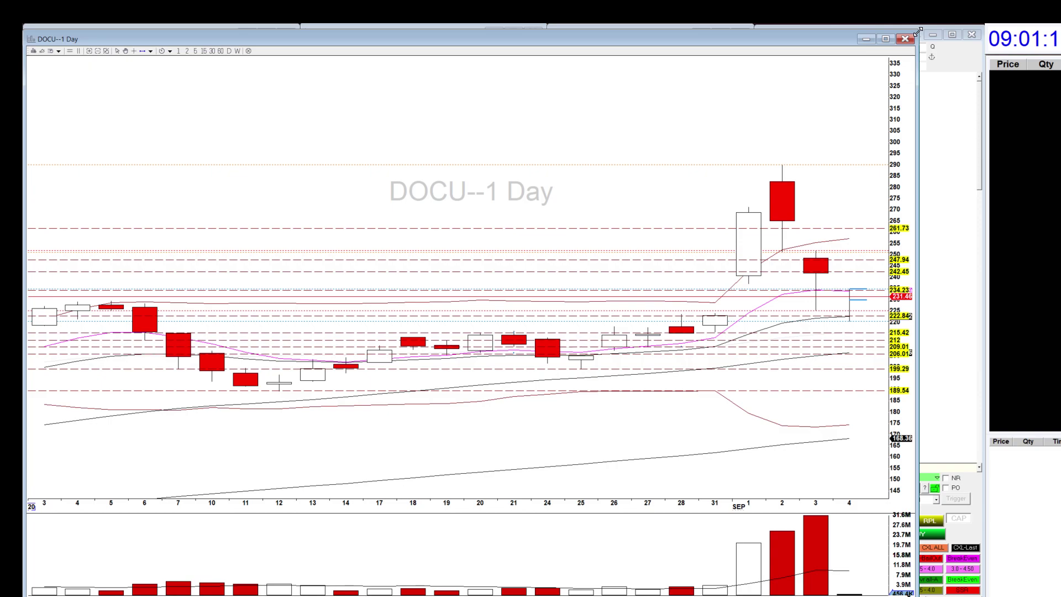
drag(918, 31, 918, 31)
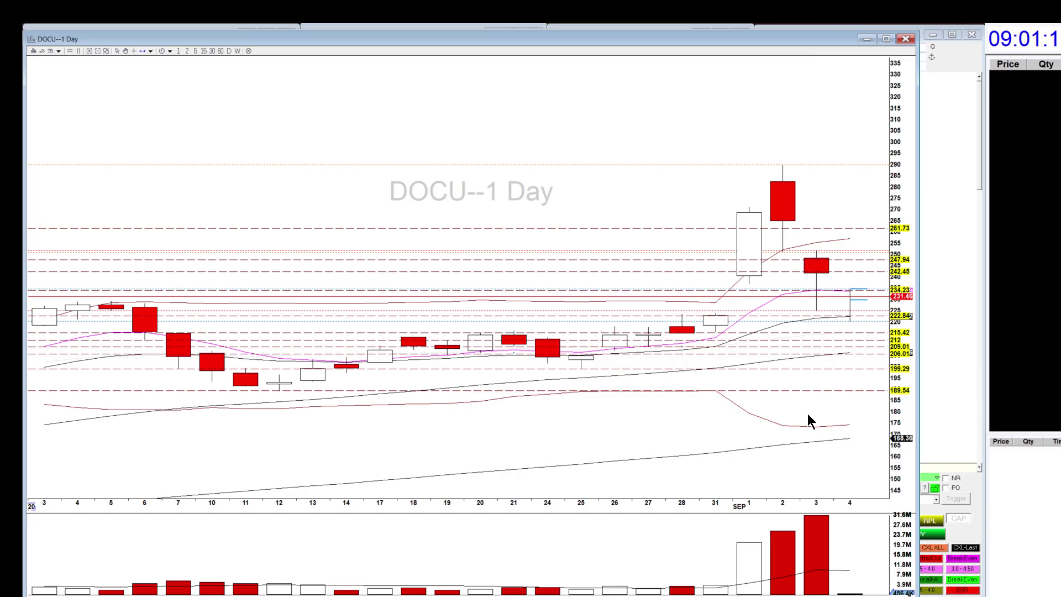
scroll(670, 439, down, 3)
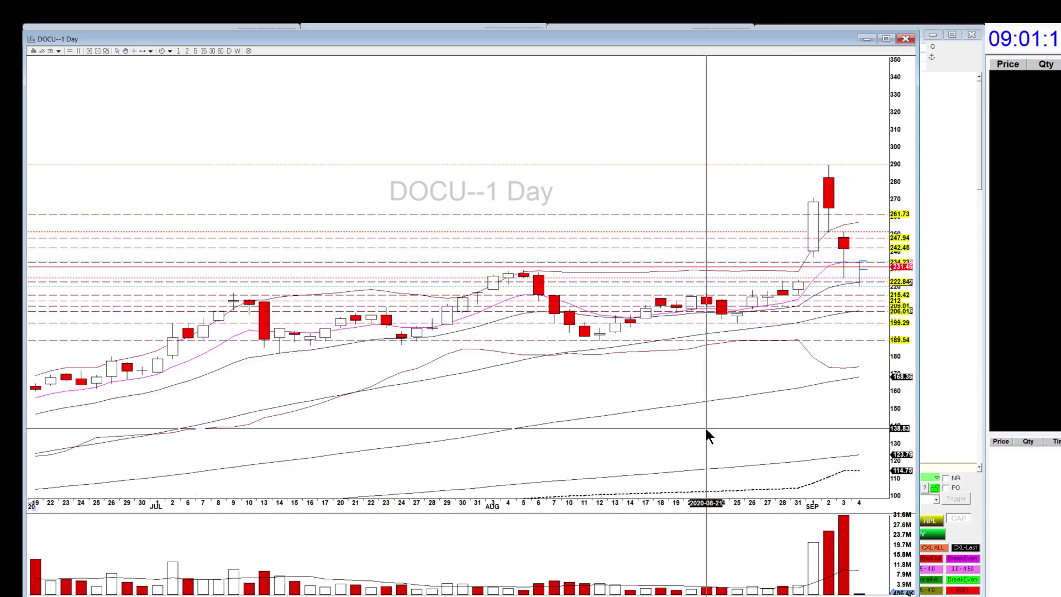
scroll(706, 429, up, 1)
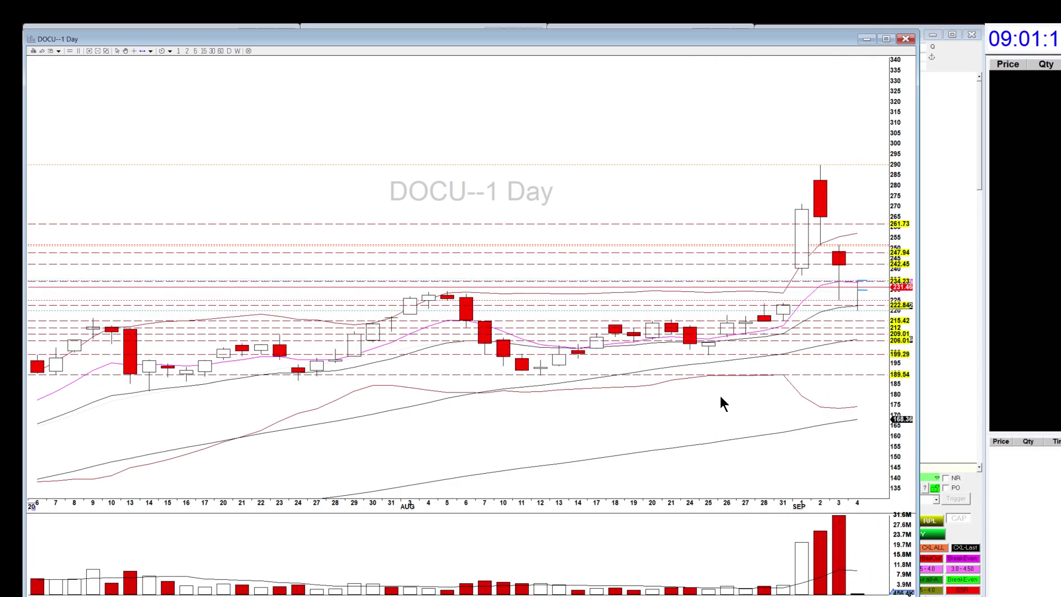
scroll(706, 396, down, 1)
scroll(707, 391, up, 1)
click(541, 377)
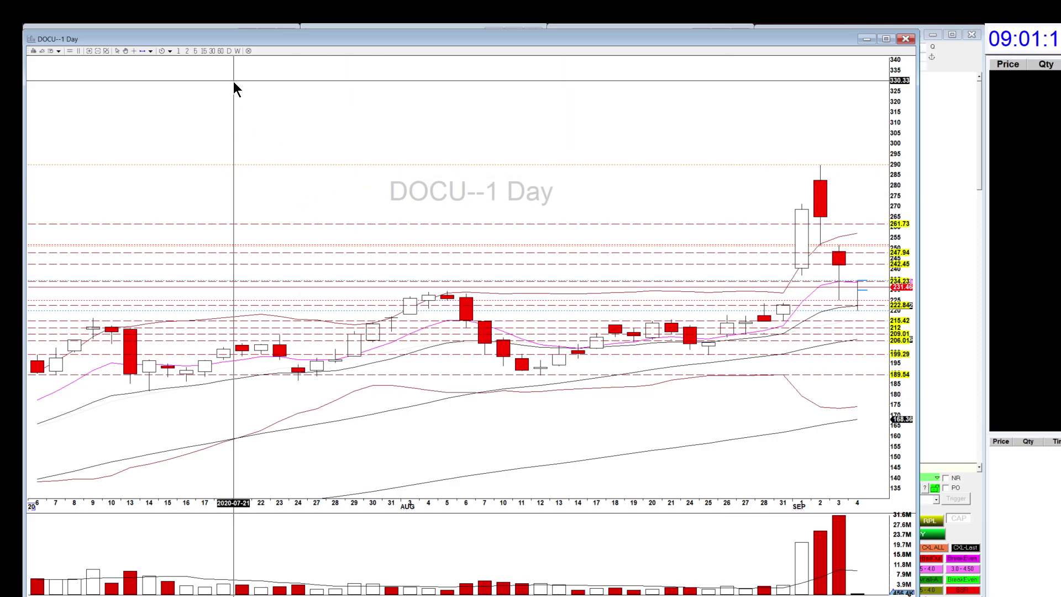
- Switch the enlarged DOCU chart to the 60-minute interval and examine the price levels from late August to September 4
click(221, 50)
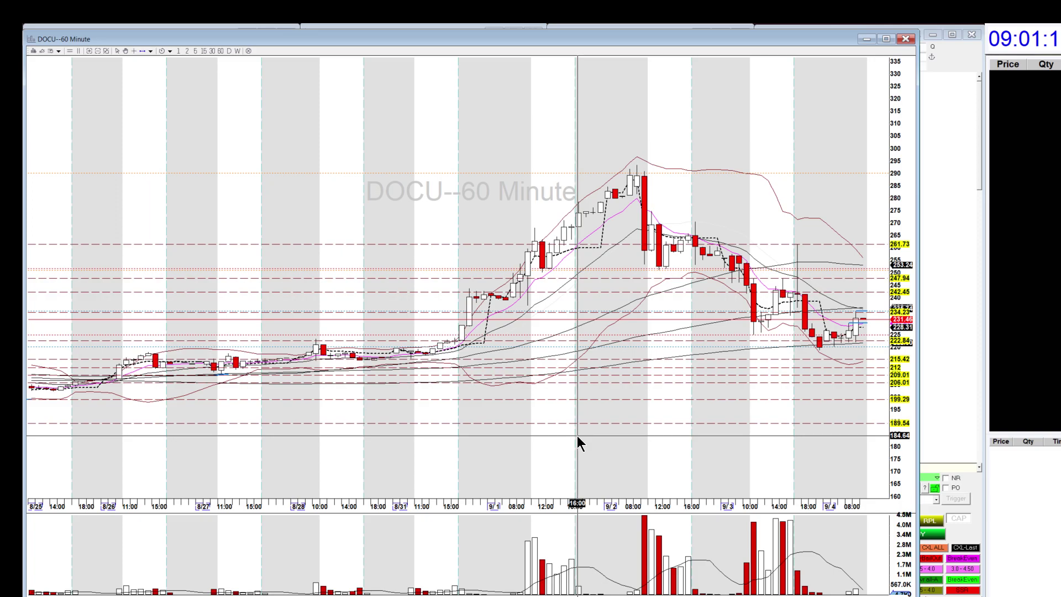
scroll(577, 436, up, 1)
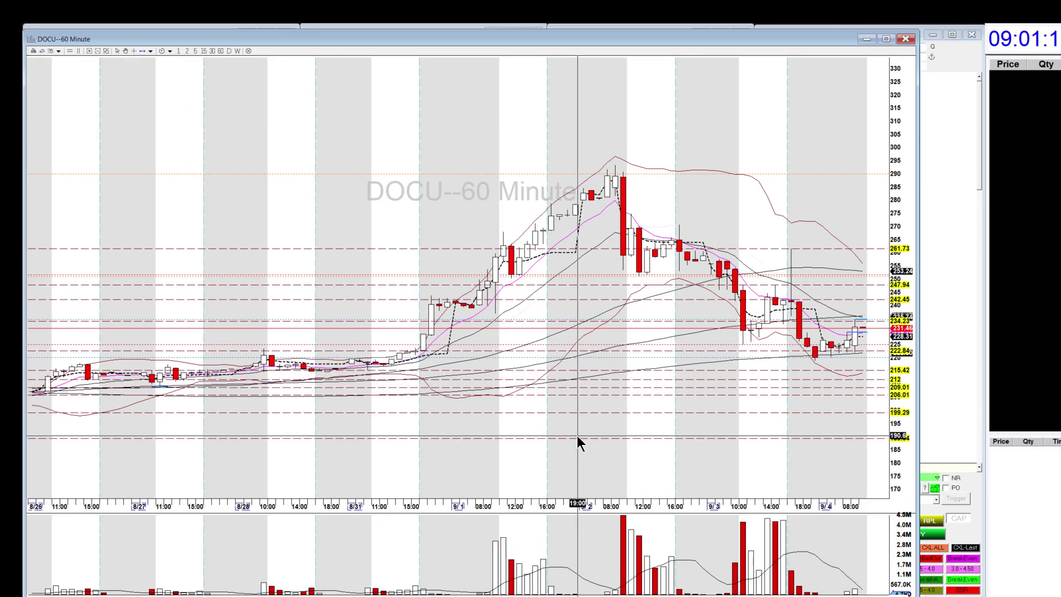
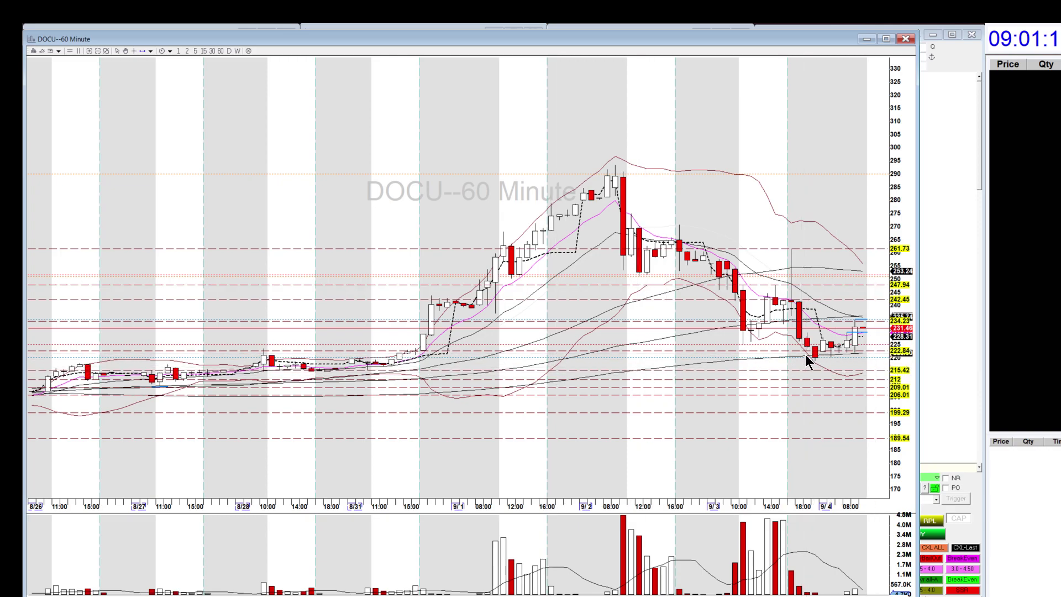
click(878, 352)
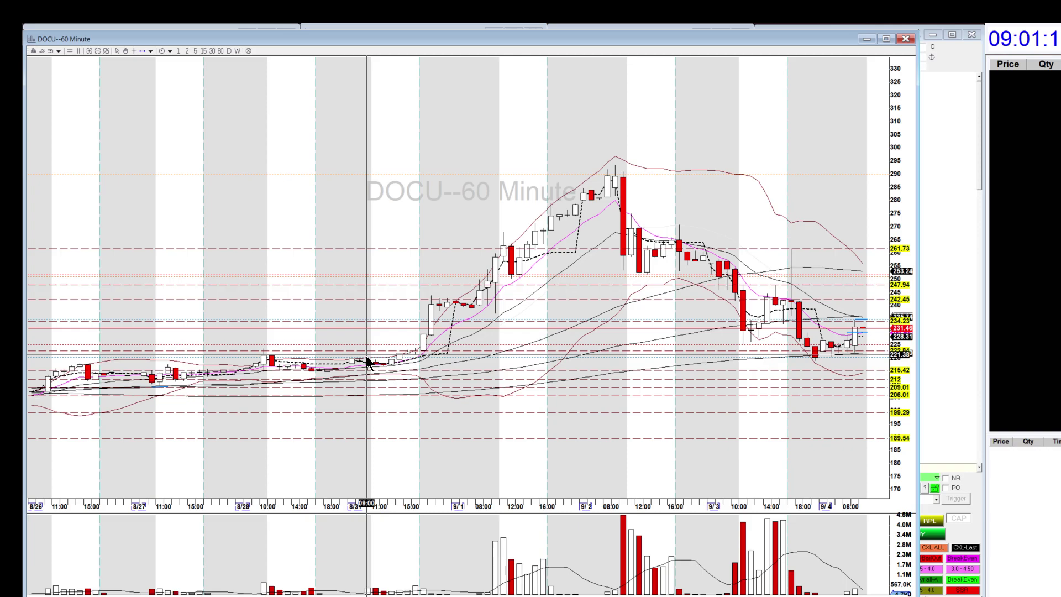
click(871, 352)
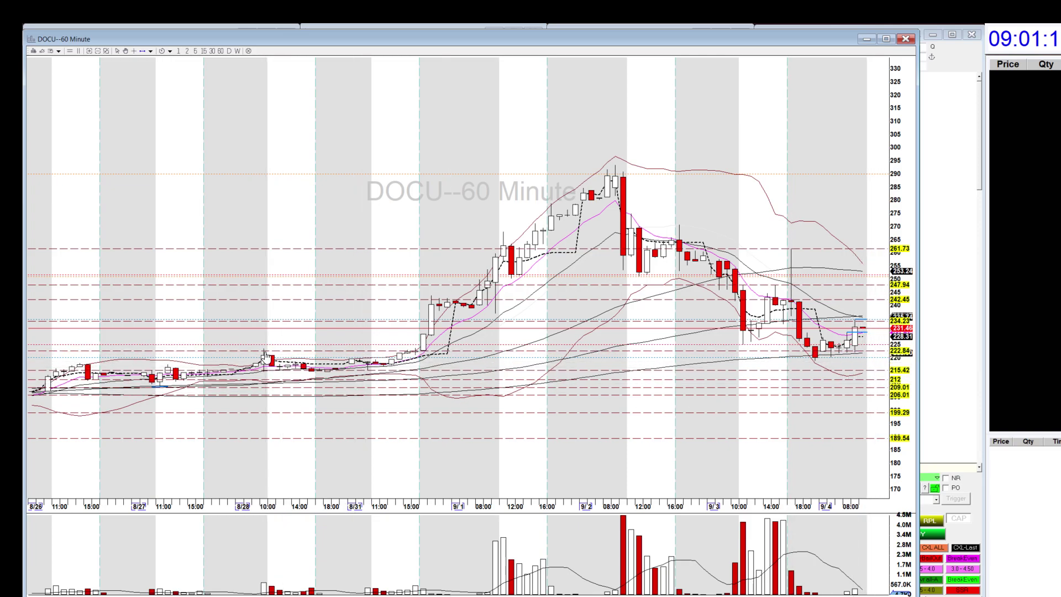
scroll(315, 396, up, 2)
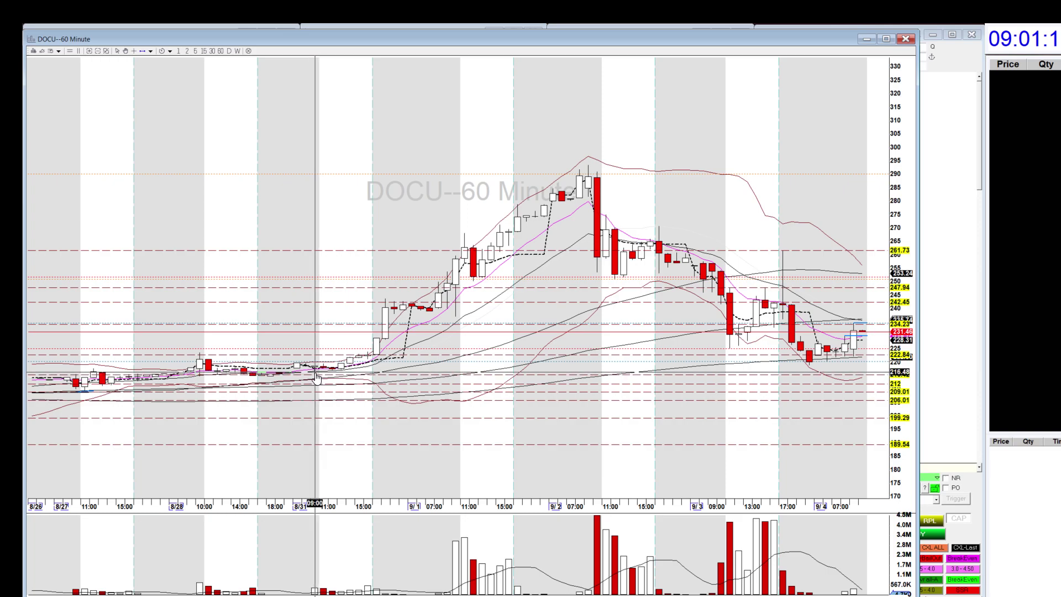
drag(316, 379, 316, 380)
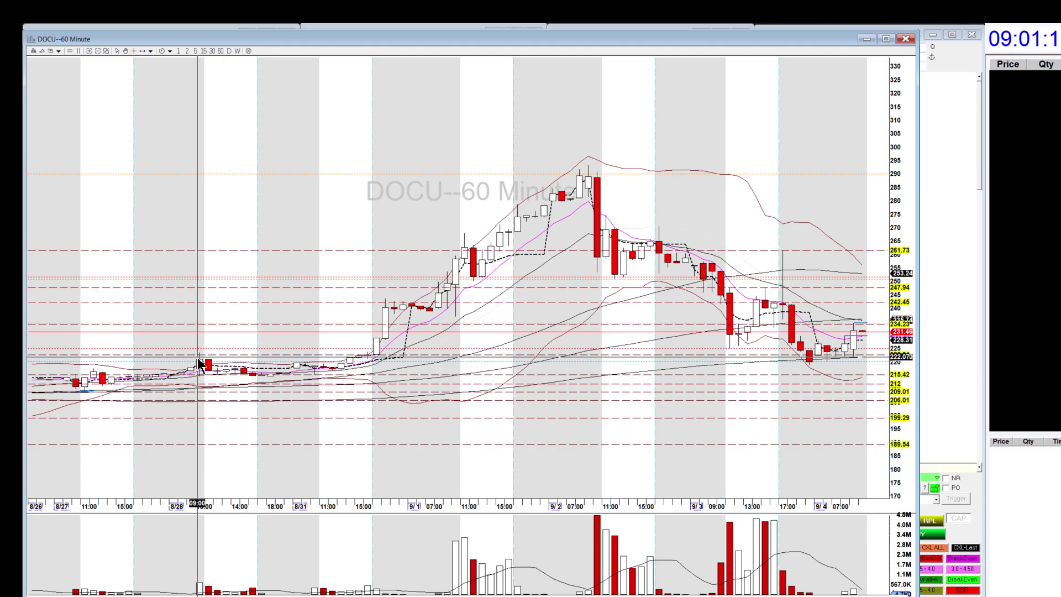
drag(200, 357, 201, 354)
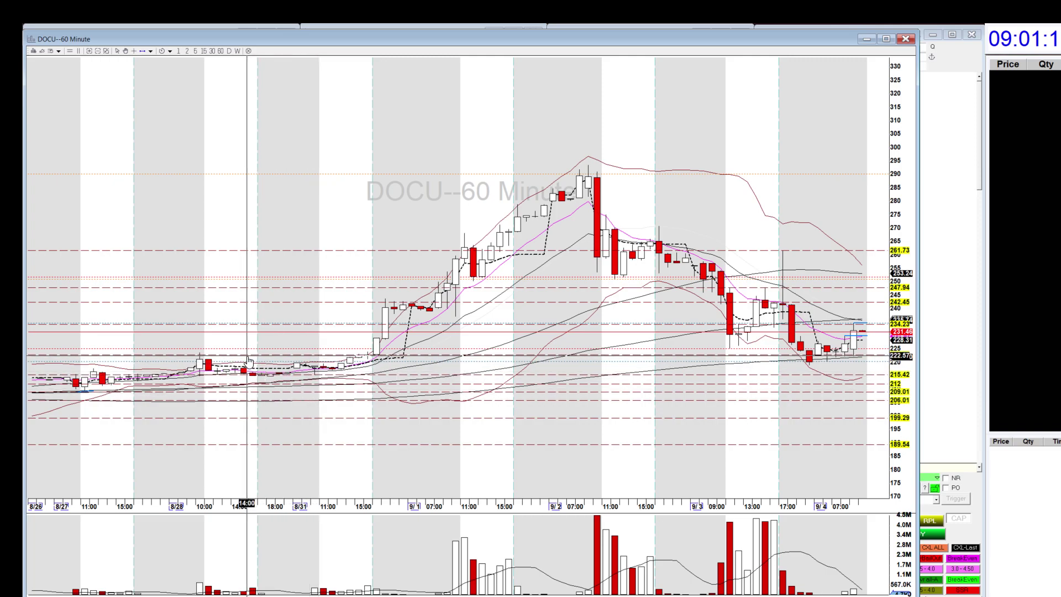
scroll(255, 393, down, 2)
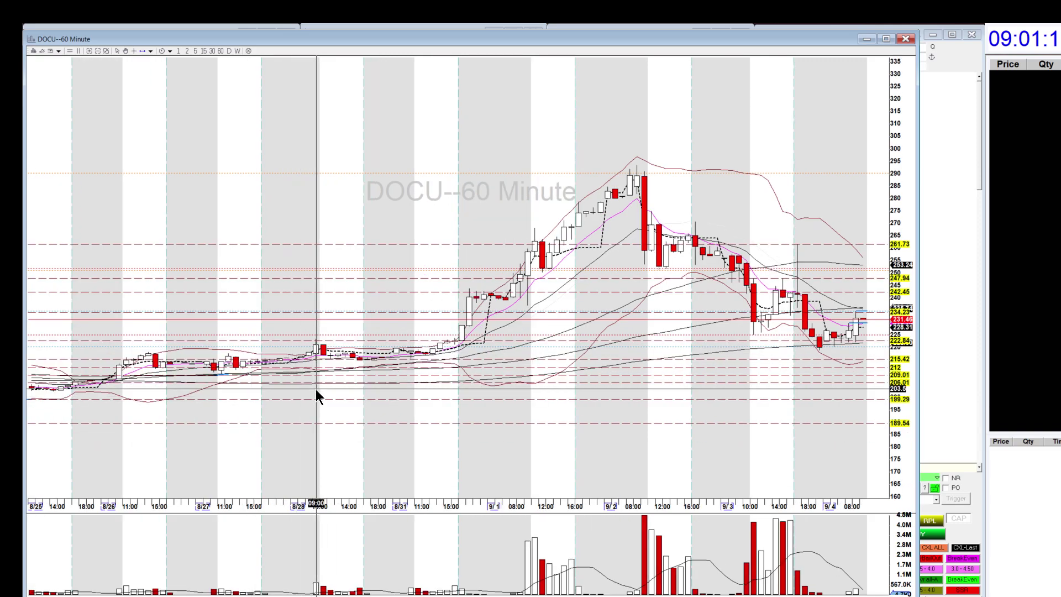
scroll(316, 393, up, 1)
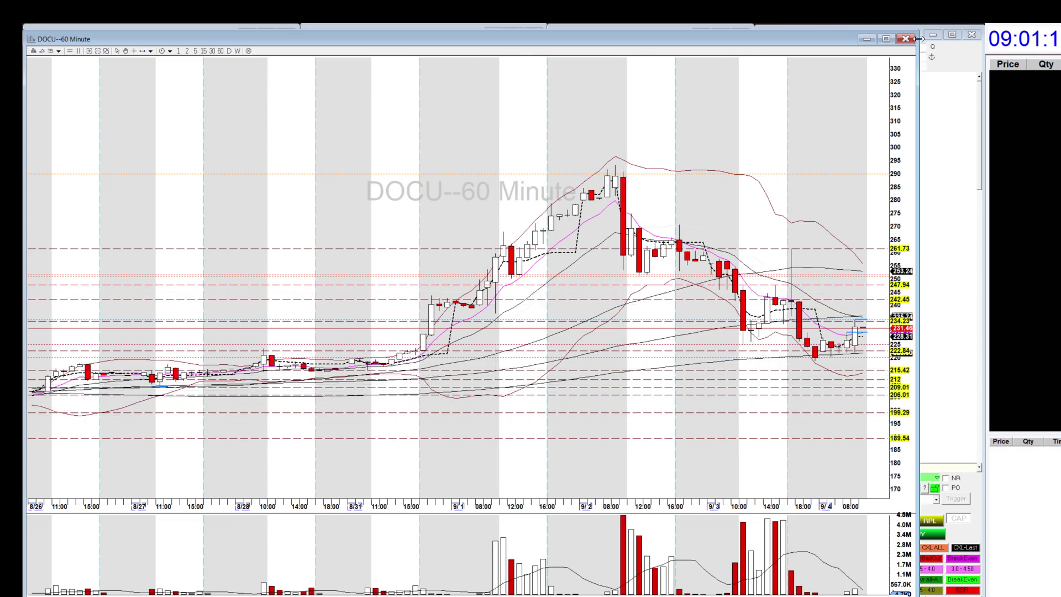
- Shrink the DOCU 60 Minute chart window back to its original size and inspect the premarket action on the 5 Minute chart
drag(919, 31, 300, 330)
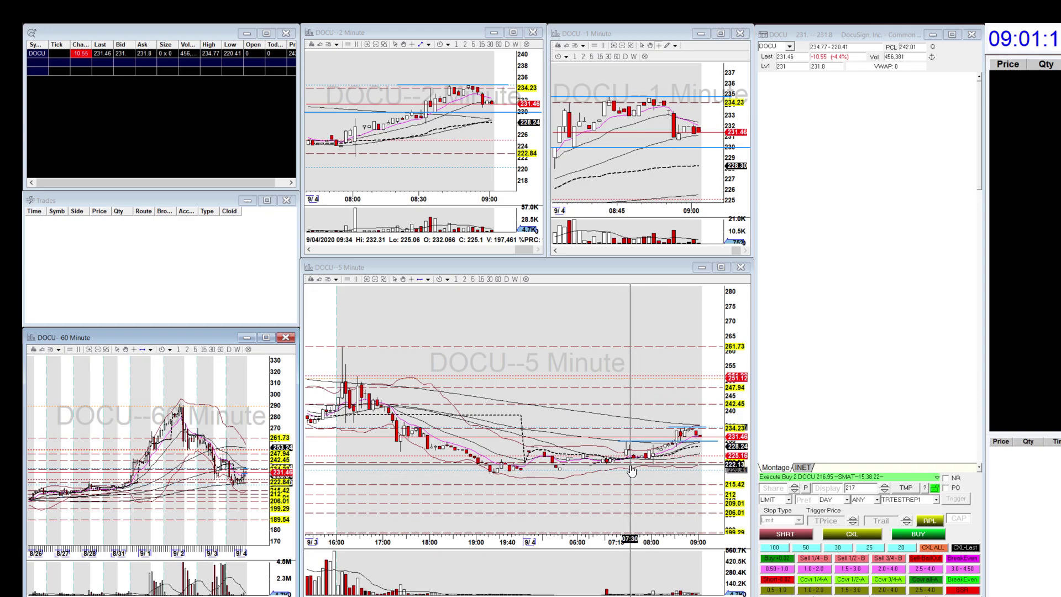
scroll(630, 470, up, 2)
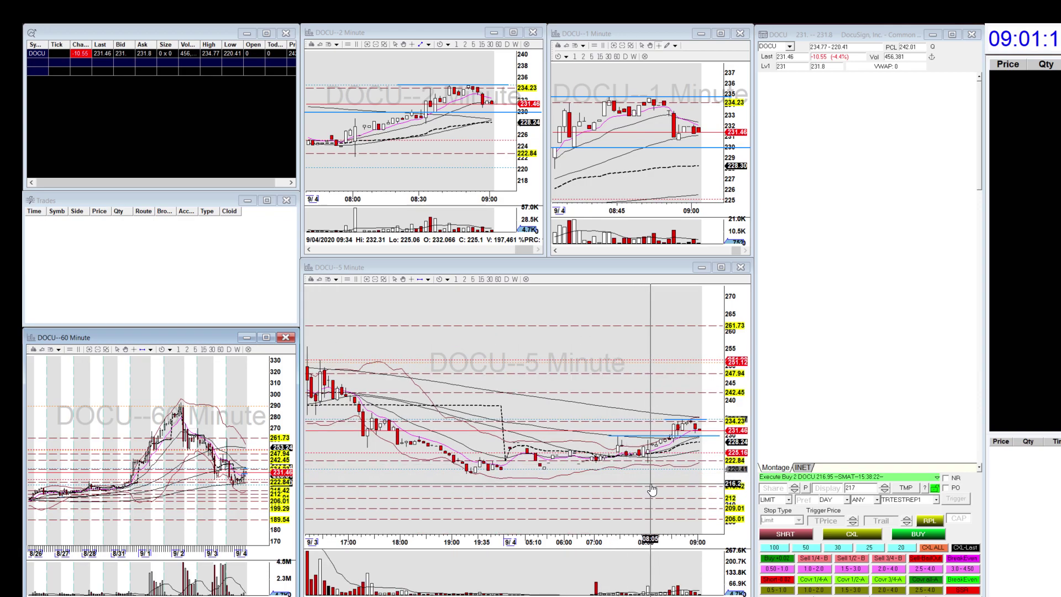
scroll(636, 481, up, 1)
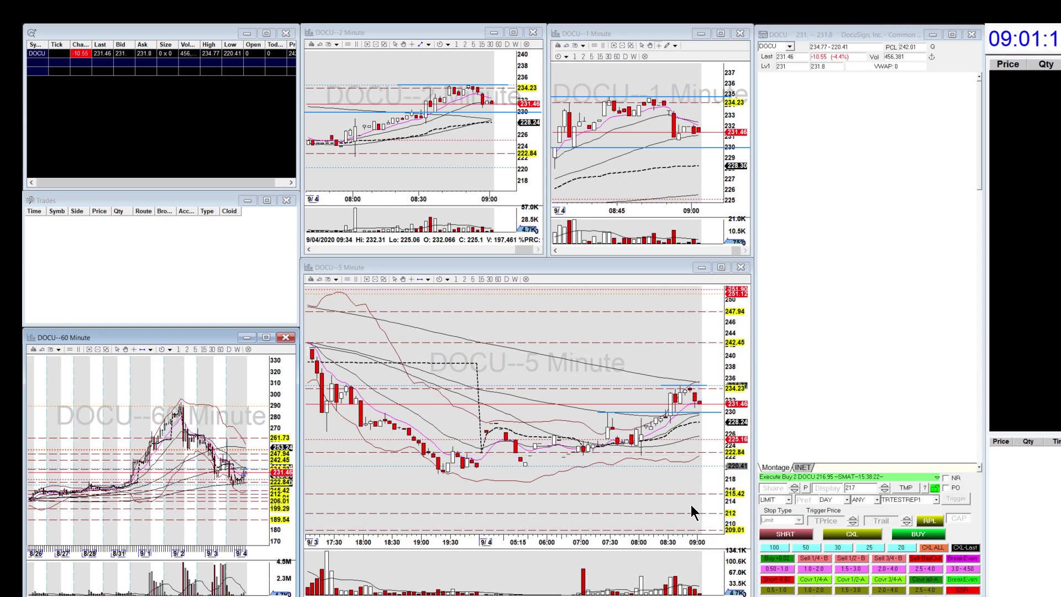
scroll(676, 499, down, 1)
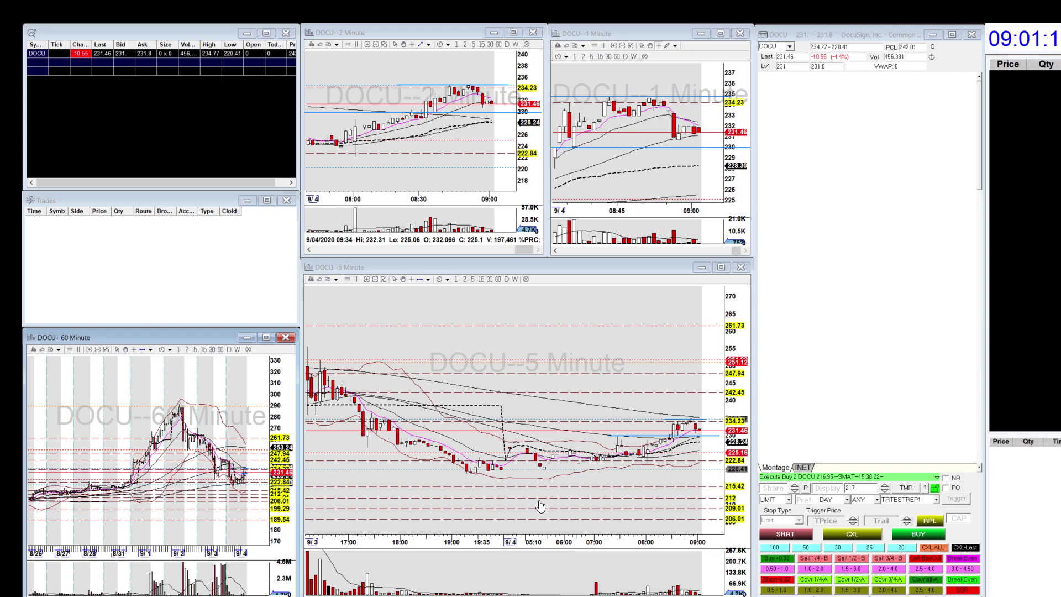
scroll(517, 494, down, 2)
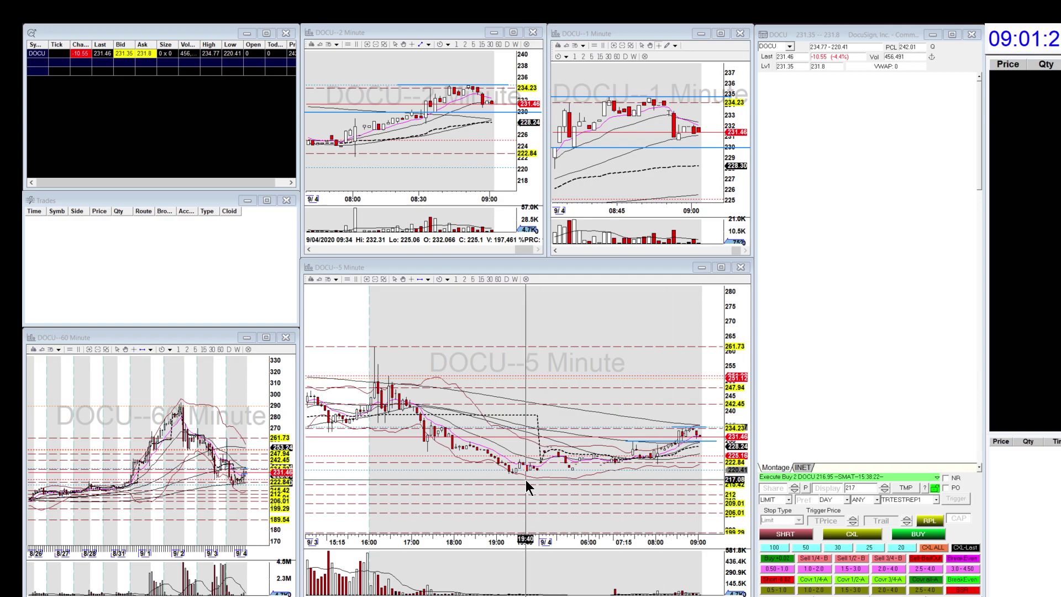
scroll(601, 492, up, 2)
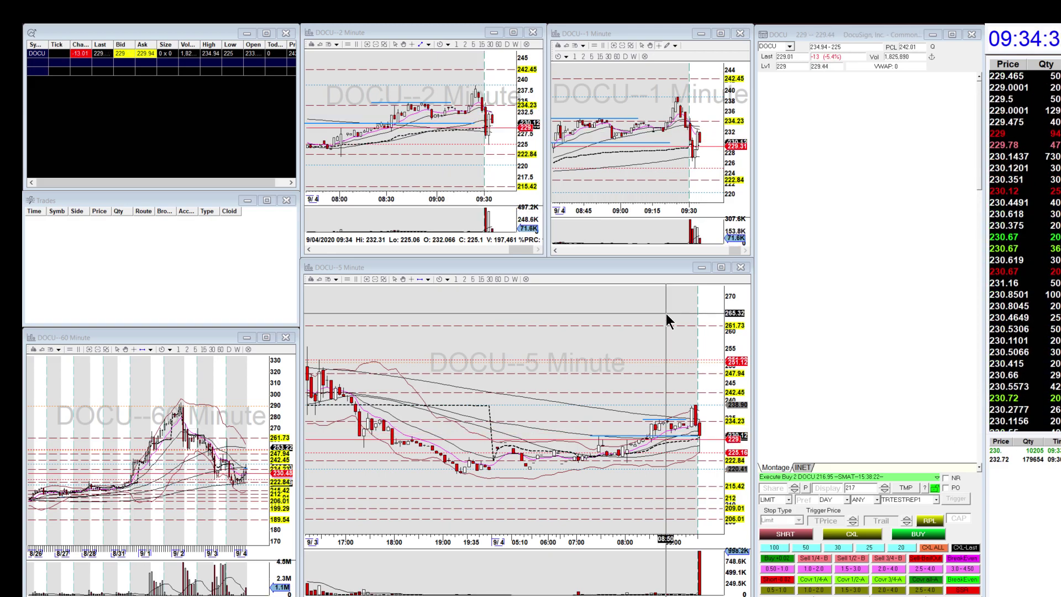
- Adjust the time ranges of the DOCU 1, 2 and 5 Minute charts to inspect price action around the 09:30 open
scroll(624, 192, up, 5)
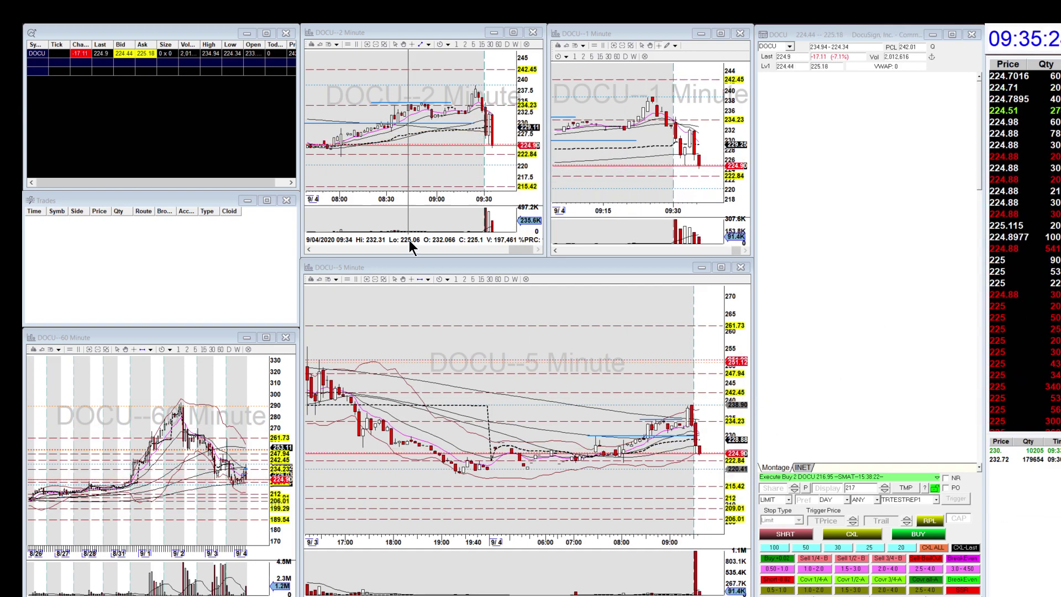
scroll(418, 159, up, 3)
scroll(418, 158, up, 2)
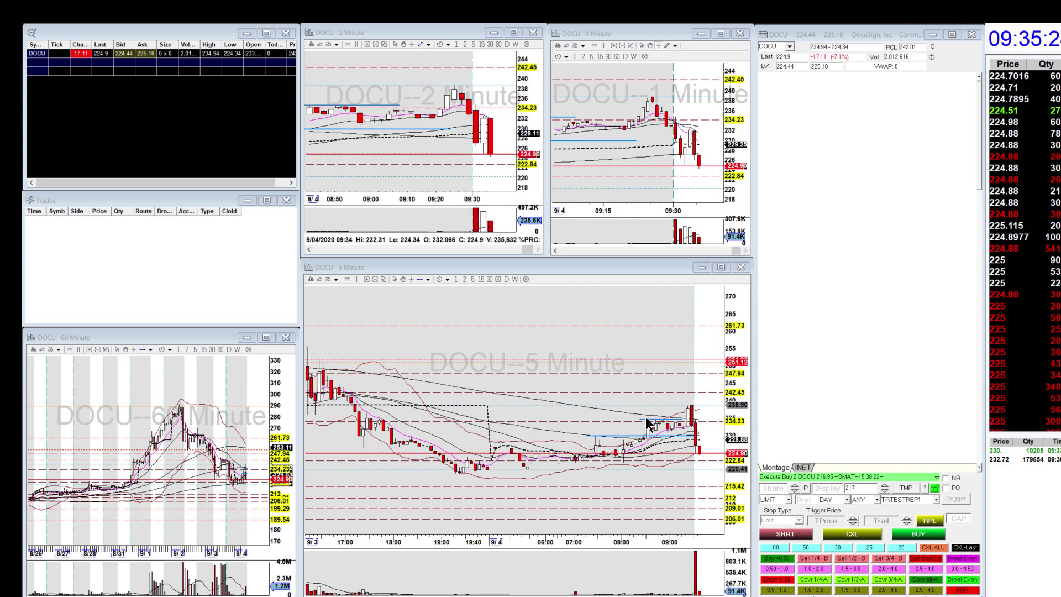
scroll(624, 423, up, 2)
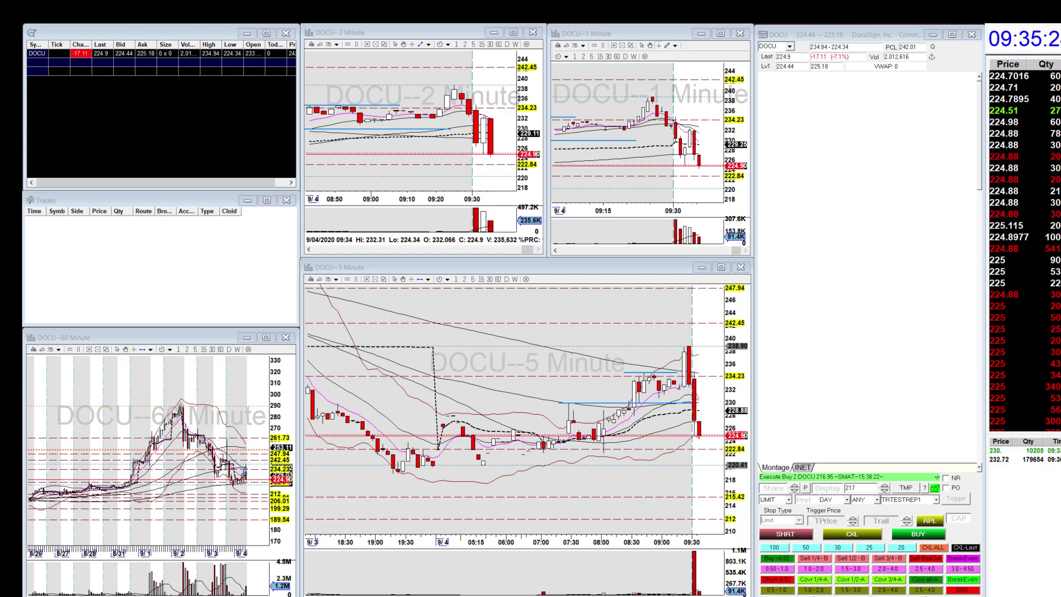
scroll(414, 142, down, 4)
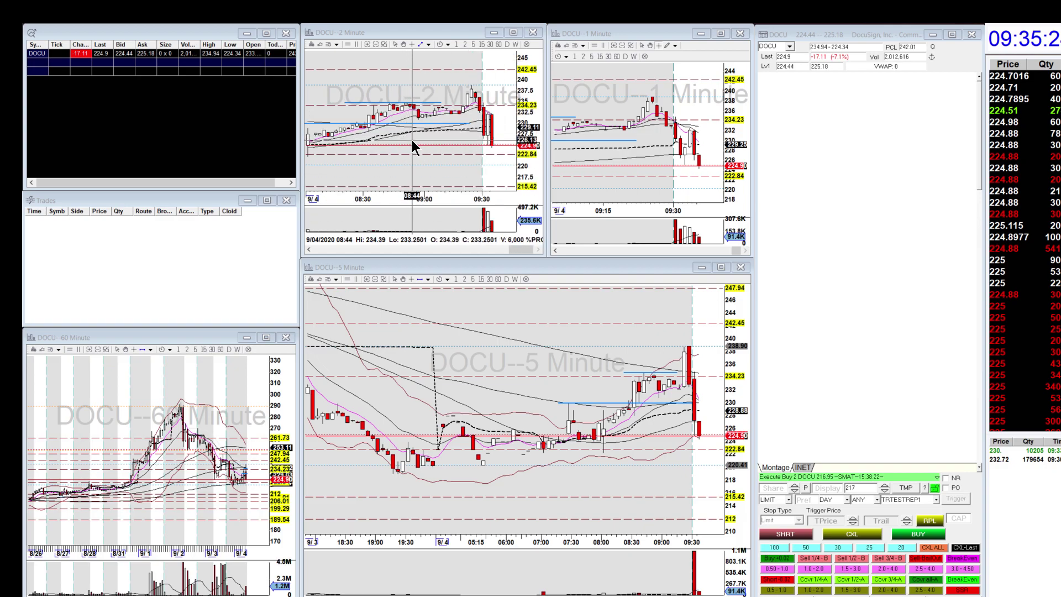
scroll(418, 146, down, 2)
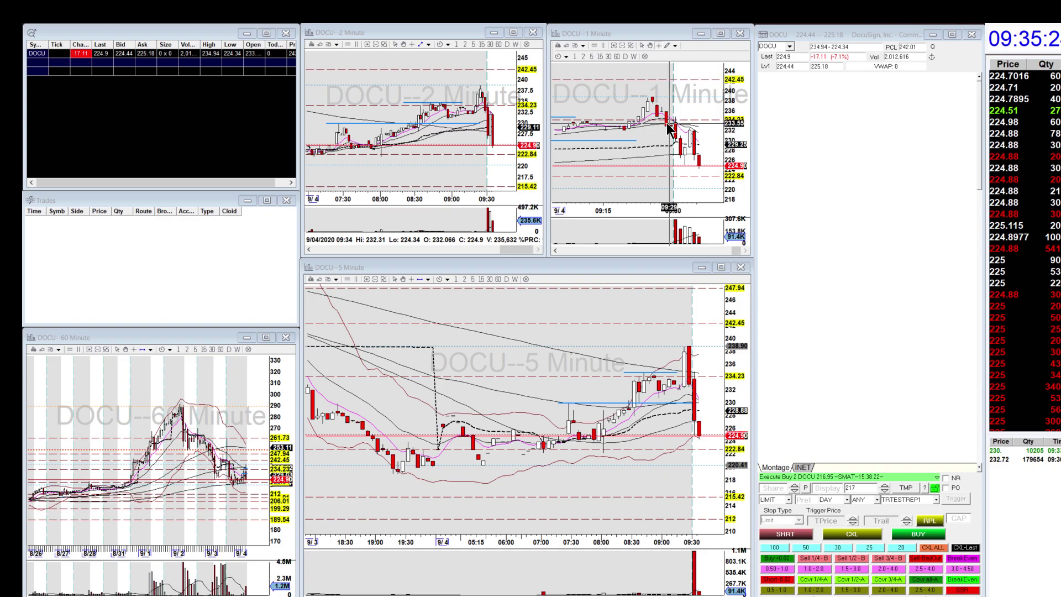
scroll(469, 154, up, 3)
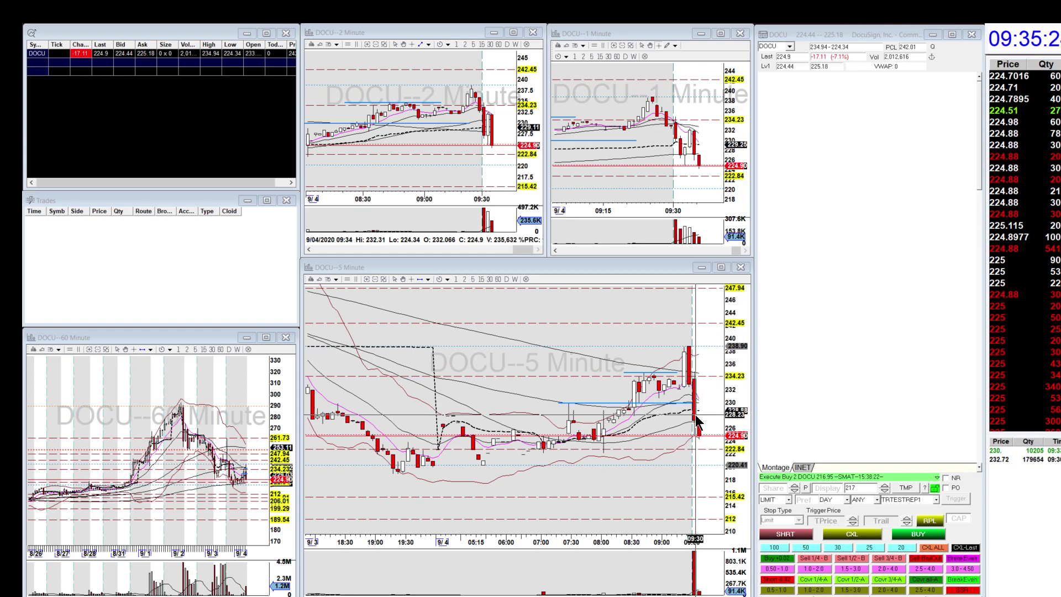
- Bring the thinkorswim DOCU 5-minute chart into view and sketch temporary marks for a drop below the opening candle's low
drag(0, 65, 368, 35)
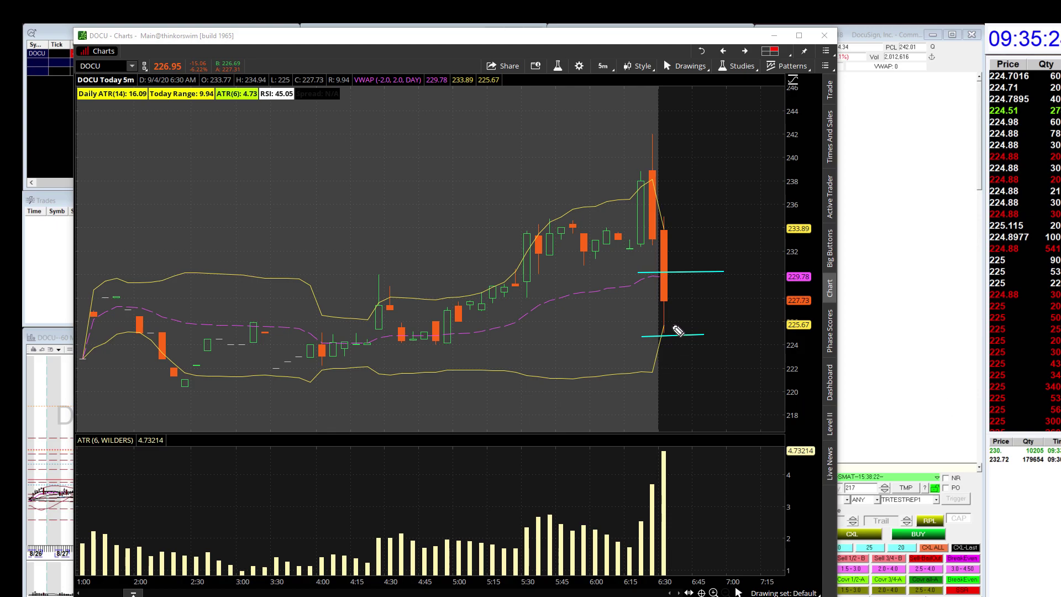
mouse_move(670, 323)
mouse_down()
mouse_move(672, 350)
mouse_move(674, 322)
mouse_move(686, 328)
mouse_up()
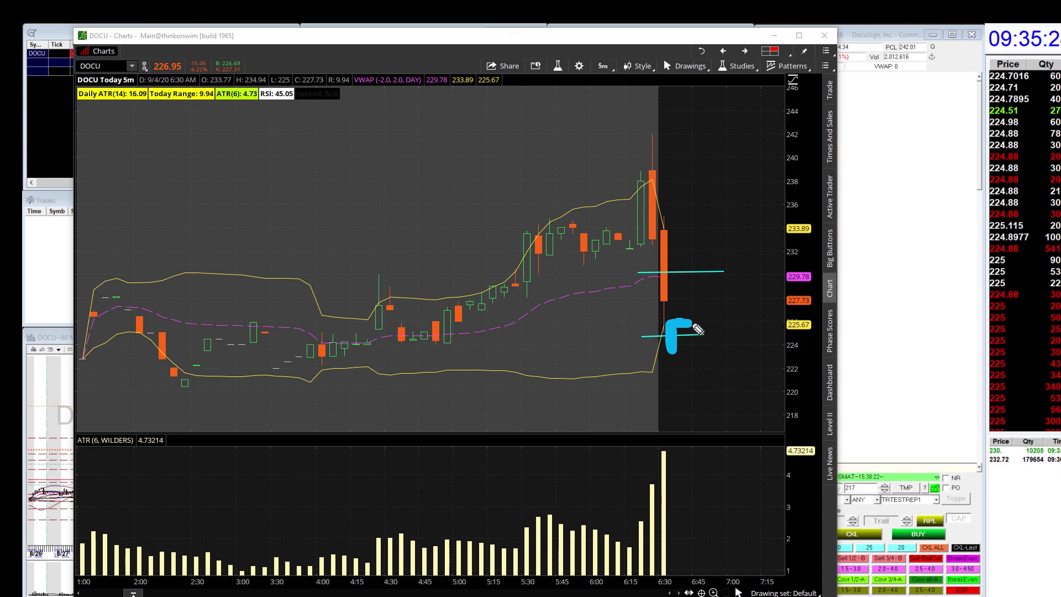
drag(690, 349, 697, 318)
drag(692, 341, 724, 386)
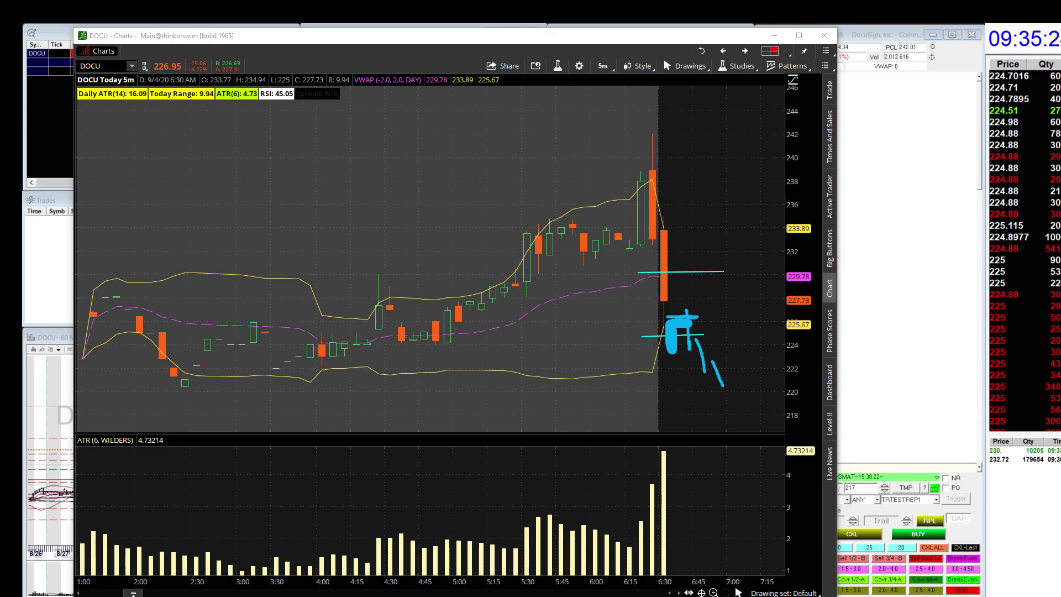
key(Escape)
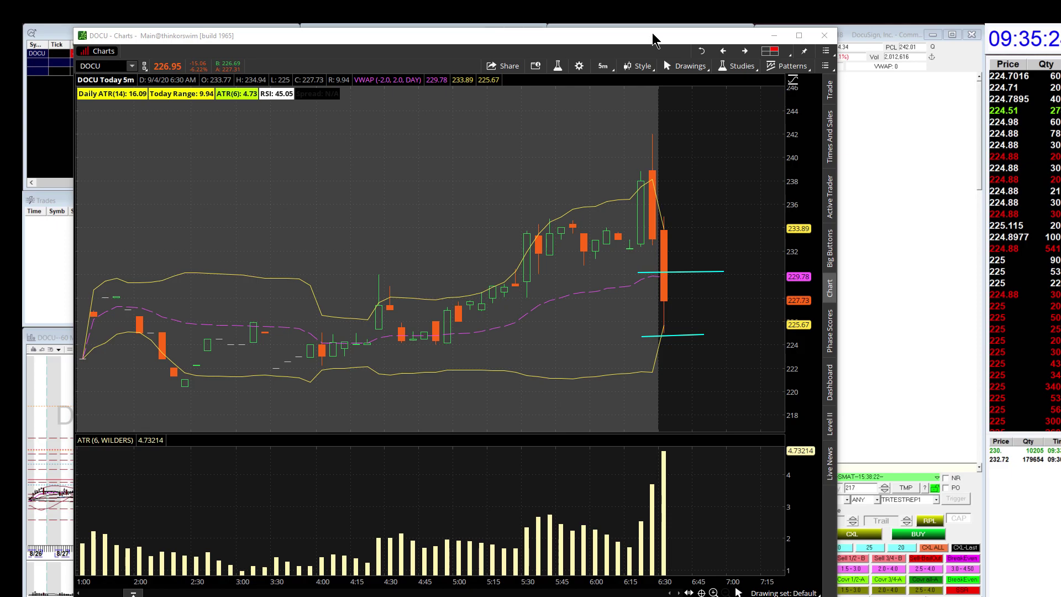
drag(652, 38, 340, 152)
click(351, 141)
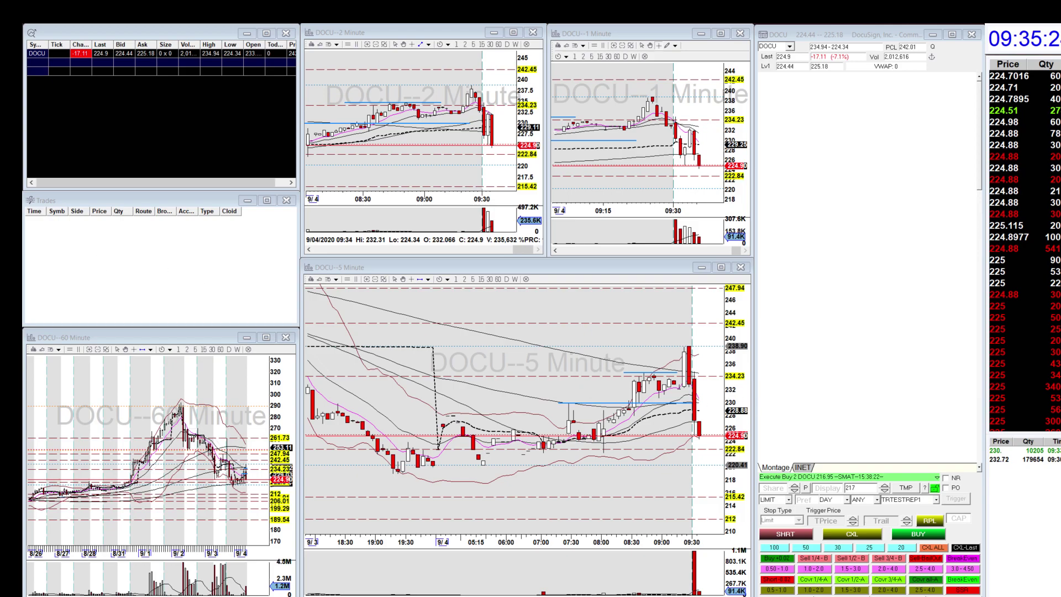
- Set the order size to 25 shares and send a limit order to sell DOCU short
click(878, 549)
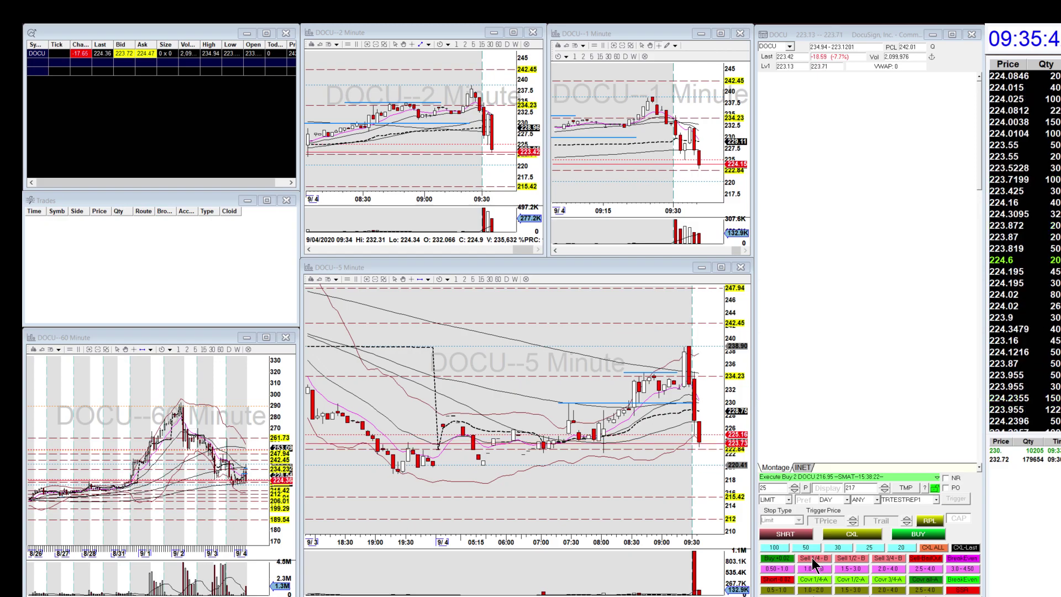
click(782, 580)
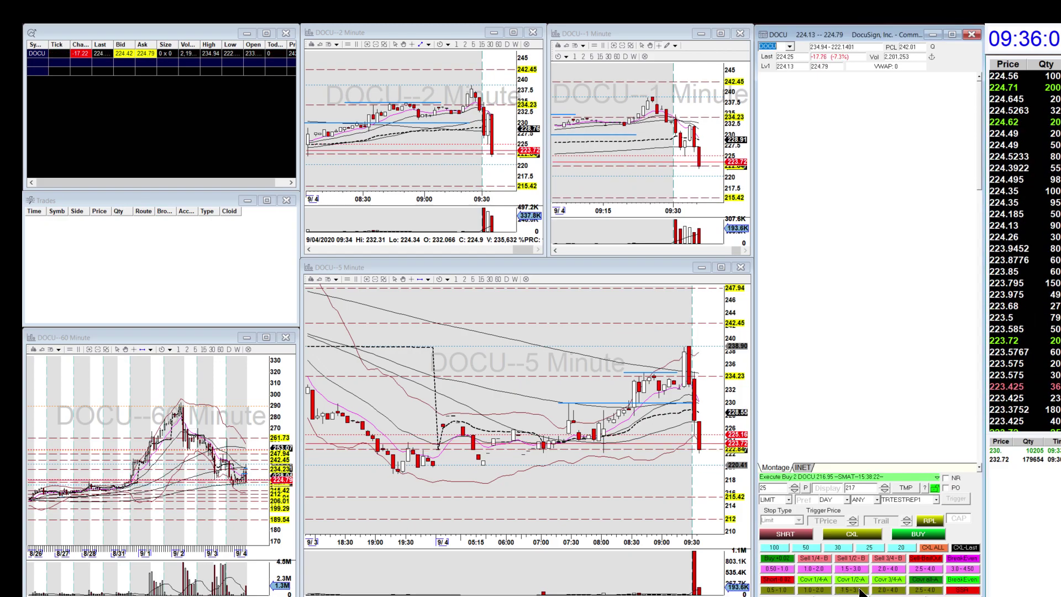
click(778, 580)
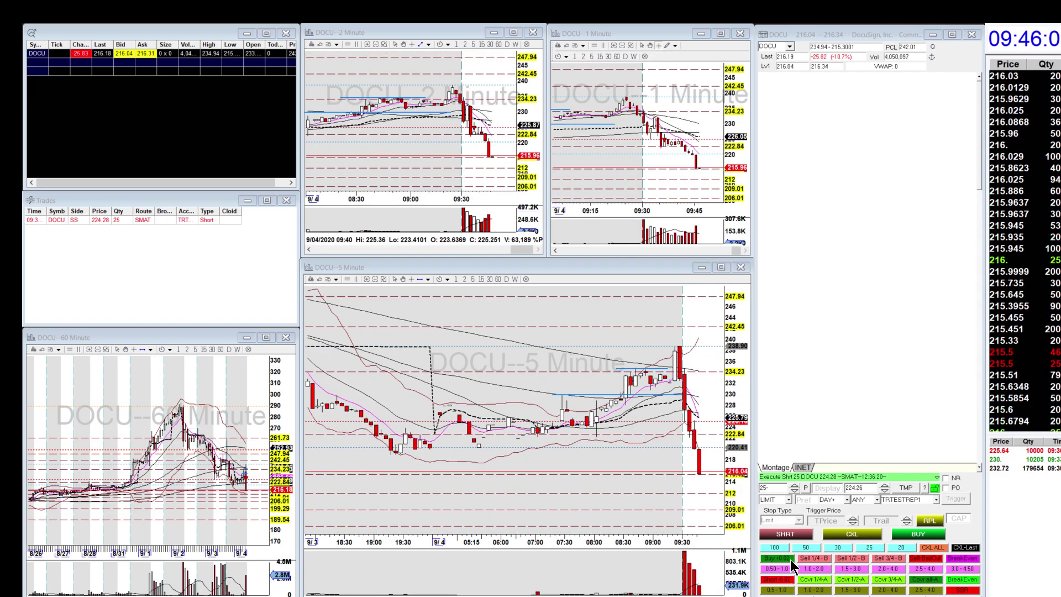
- Cover one quarter of the DOCU short position
click(818, 580)
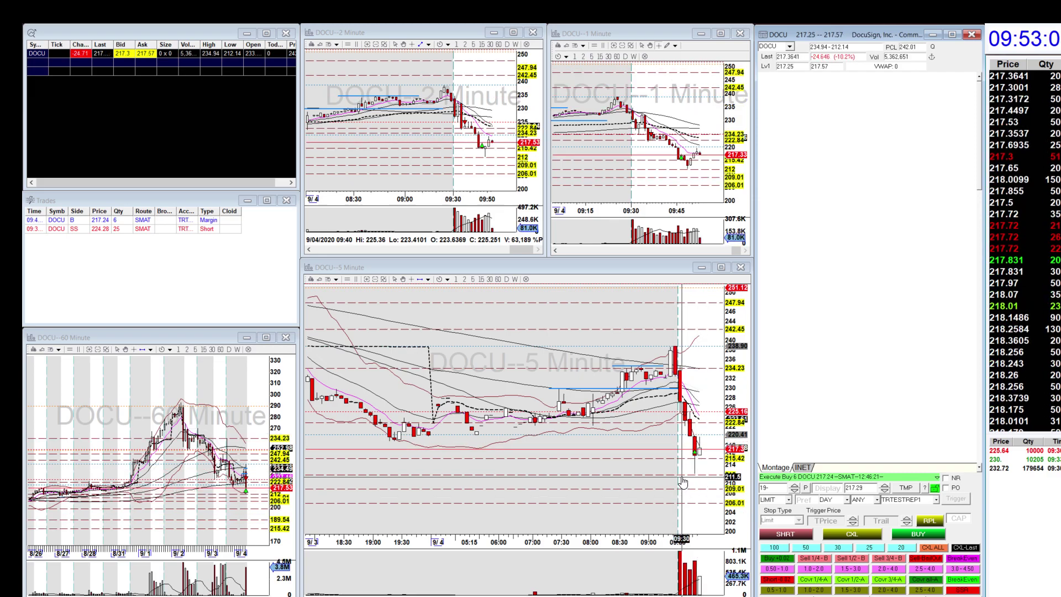
- Place two limit orders to buy back DOCU, 6 shares at 212 and another 6 shares at 209
scroll(614, 452, up, 3)
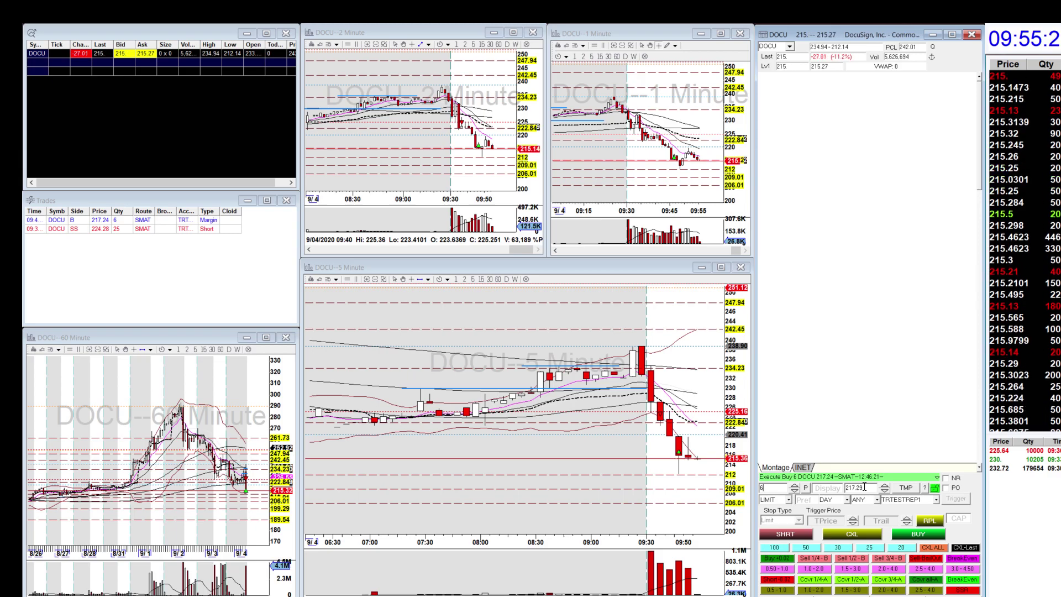
drag(865, 487, 844, 486)
text(2)
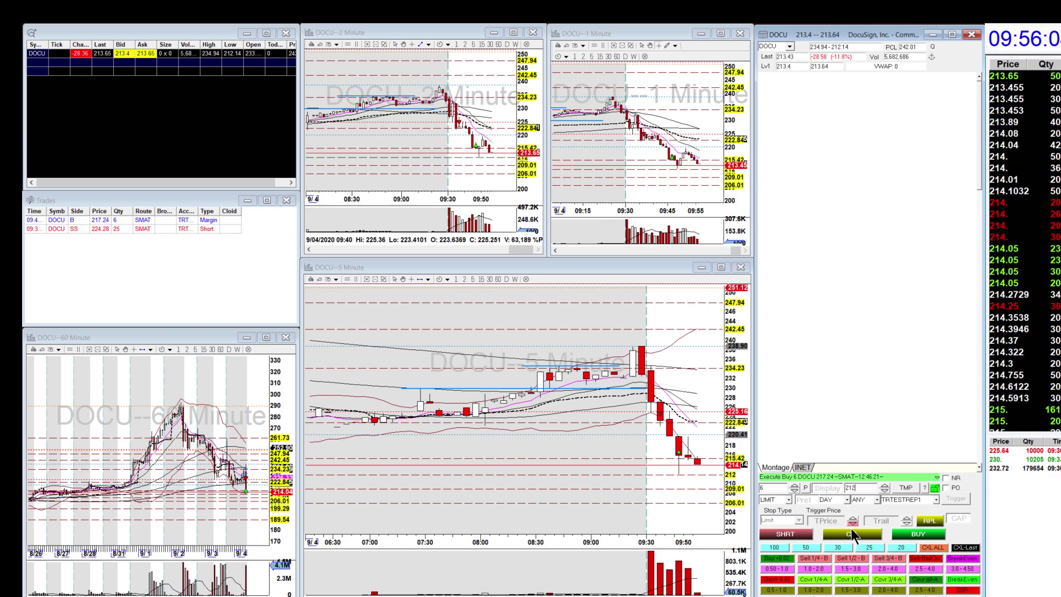
click(909, 533)
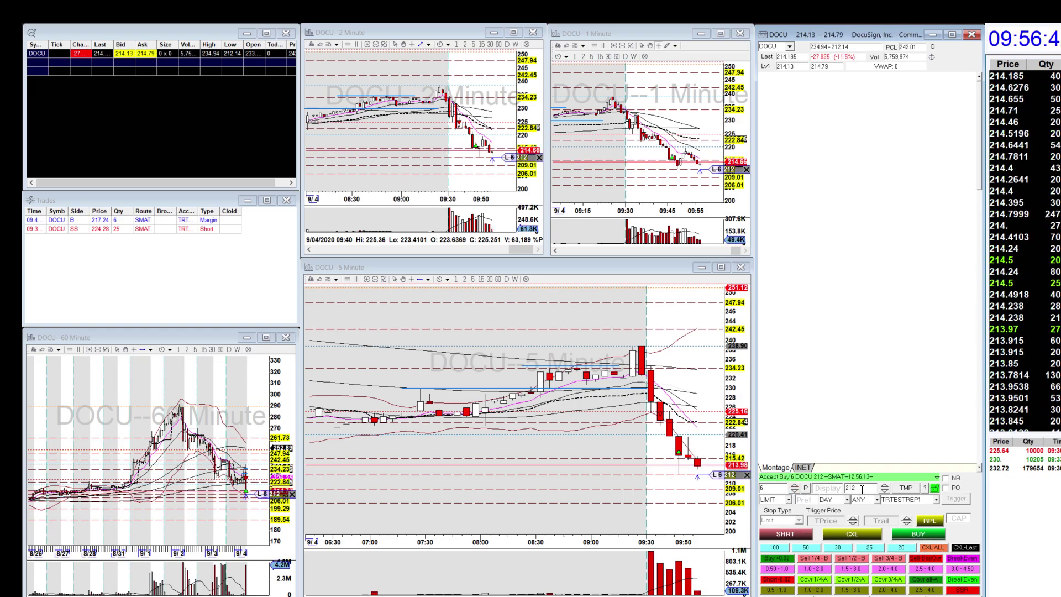
text(9)
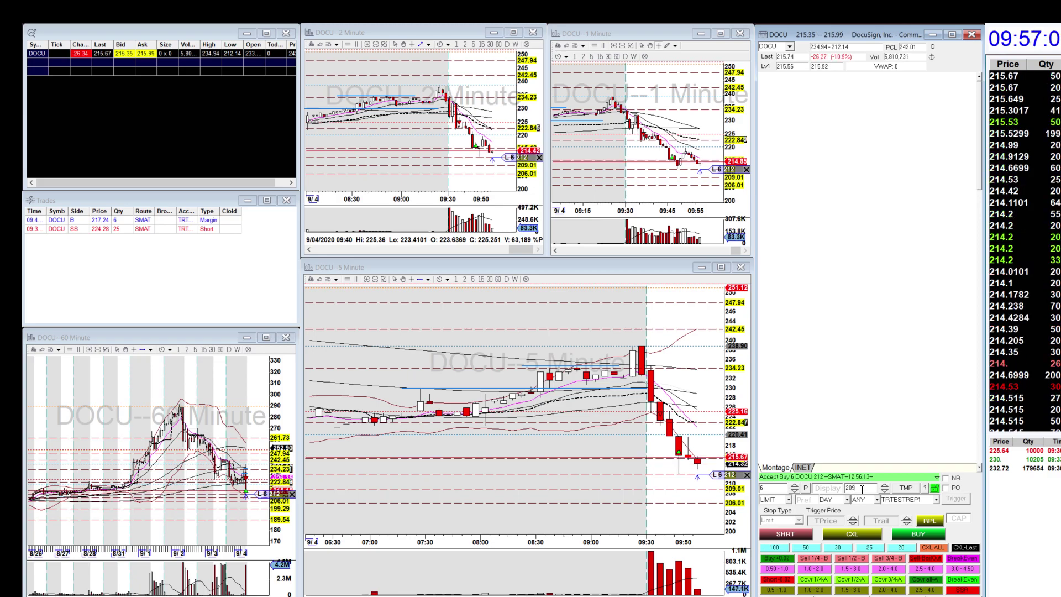
click(917, 534)
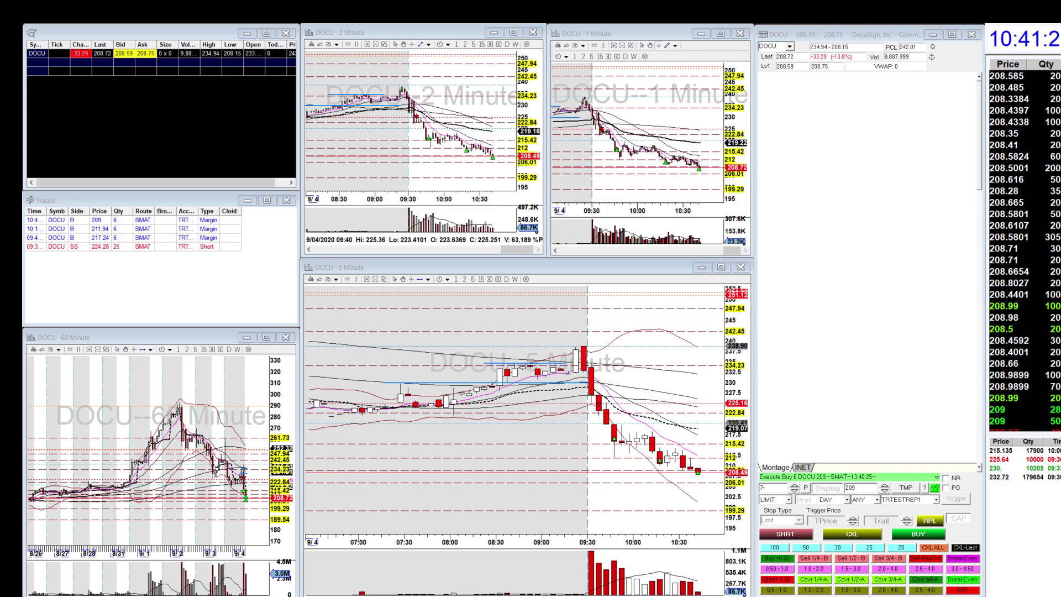
- Prepare a limit order for the remaining DOCU shares with quantity 5 and price 206
double_click(773, 488)
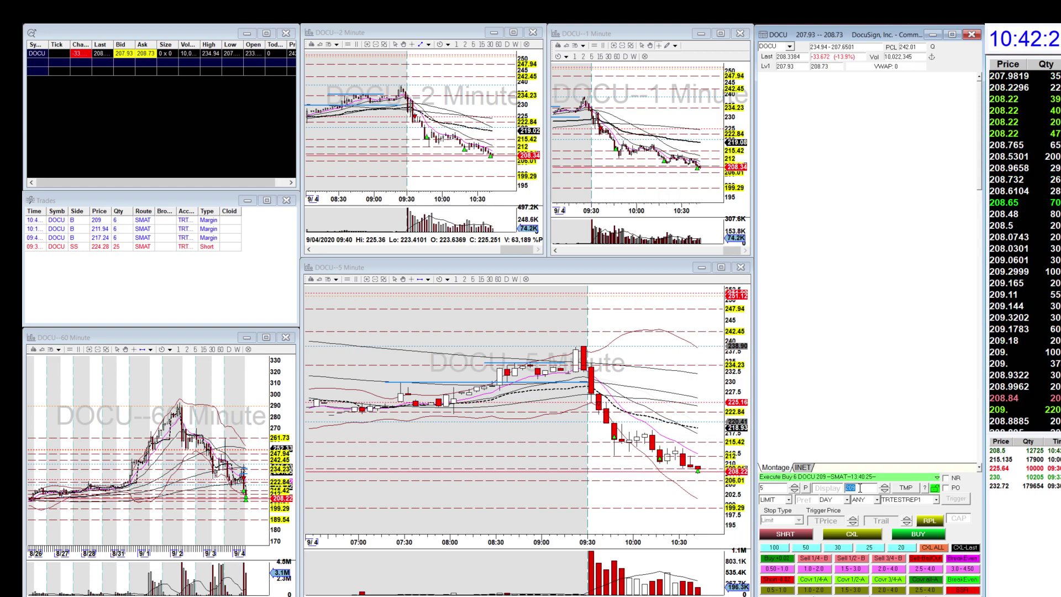
text(206)
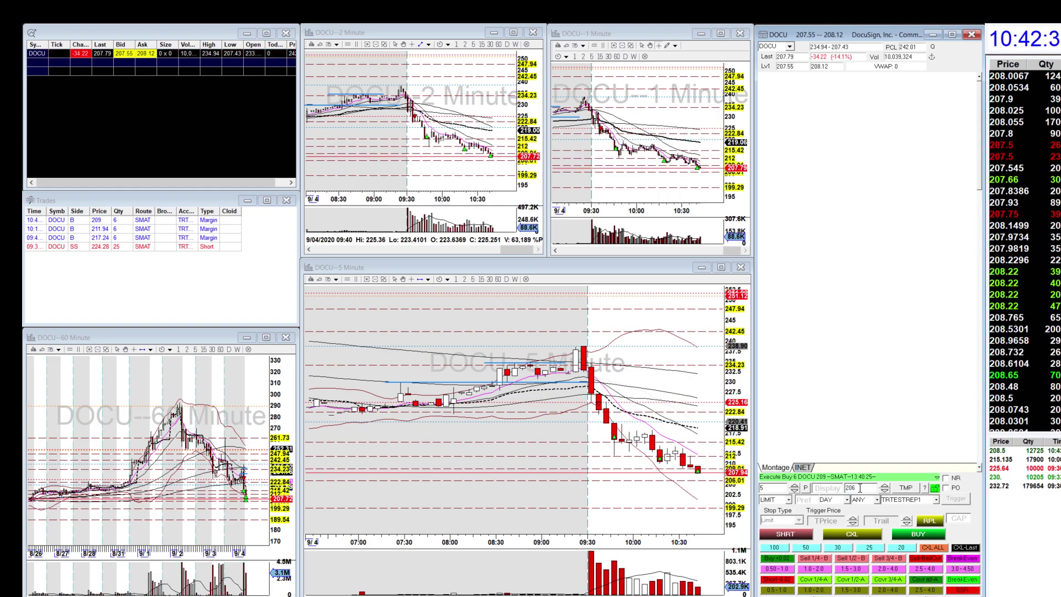